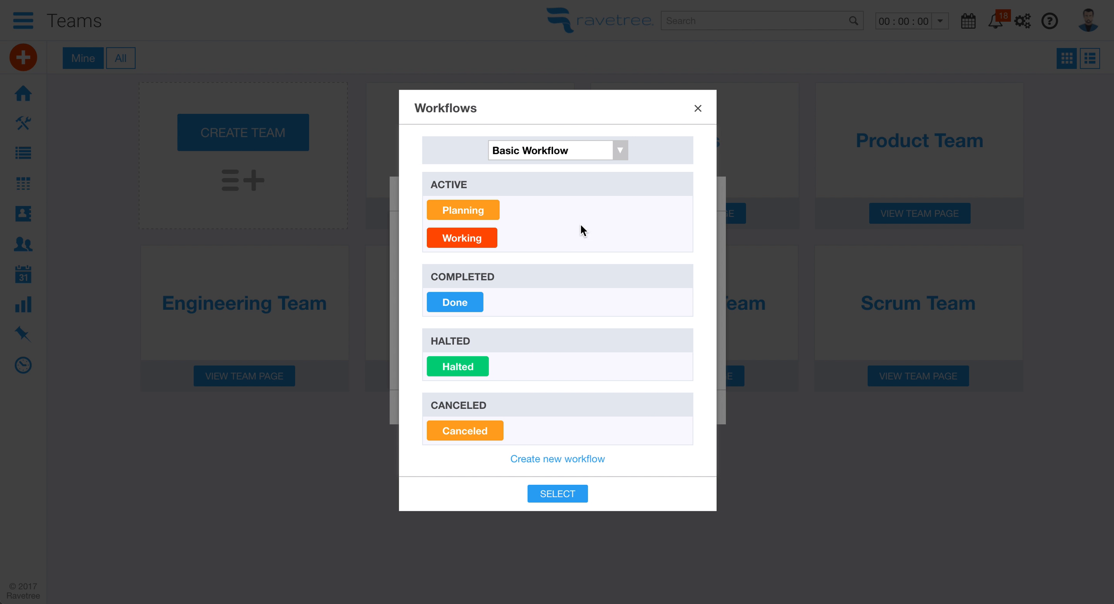
Preview the Software Development workflow's phases, then start a blank new workflow
click(577, 153)
click(576, 161)
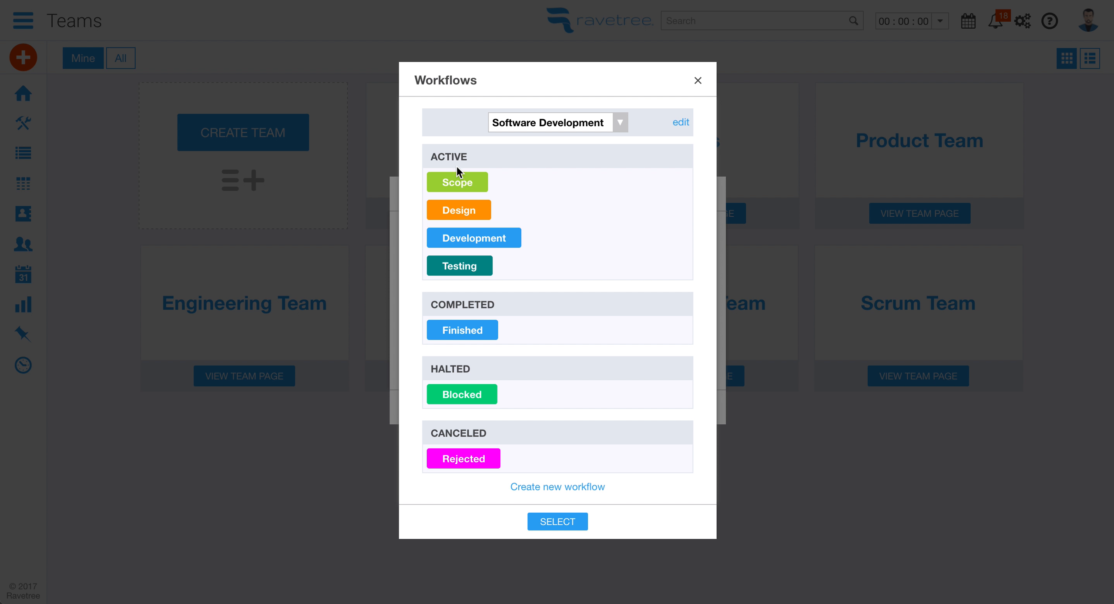
click(552, 488)
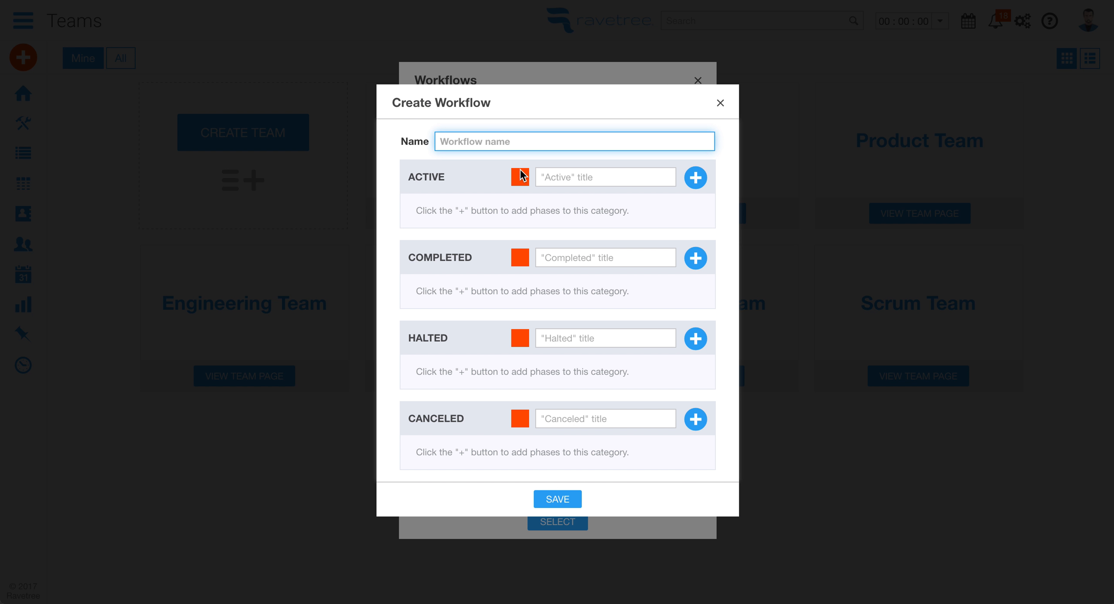
Name the workflow 'New Workflow' and add 'New Phase' as its first active phase
text(New Workflow)
click(569, 178)
text(Phase)
key(BackSpace)
key(BackSpace)
key(BackSpace)
key(BackSpace)
key(BackSpace)
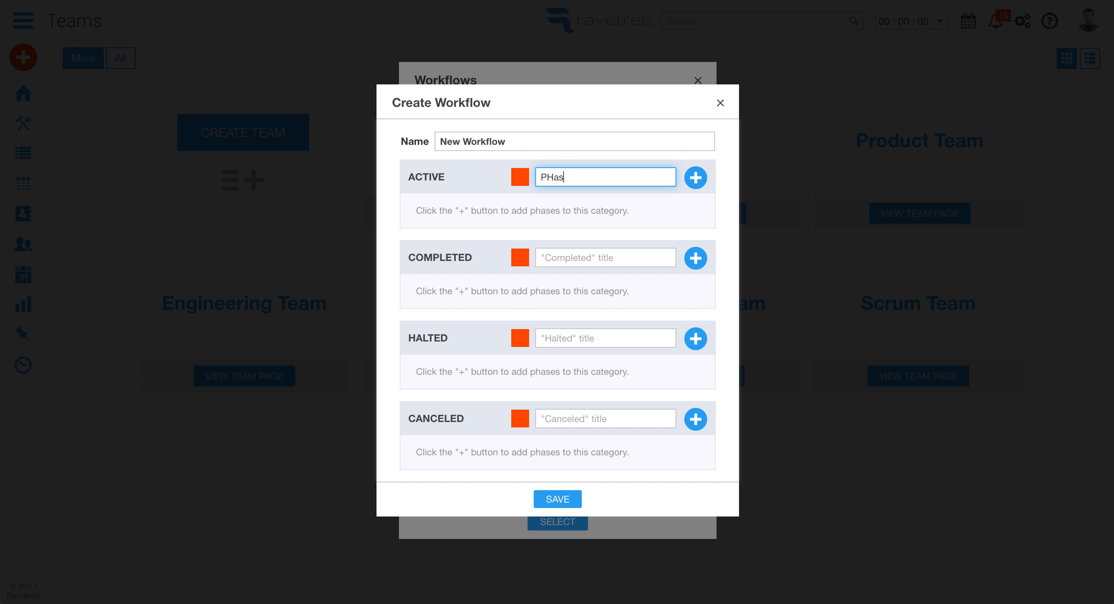
text(New Phase)
key(Return)
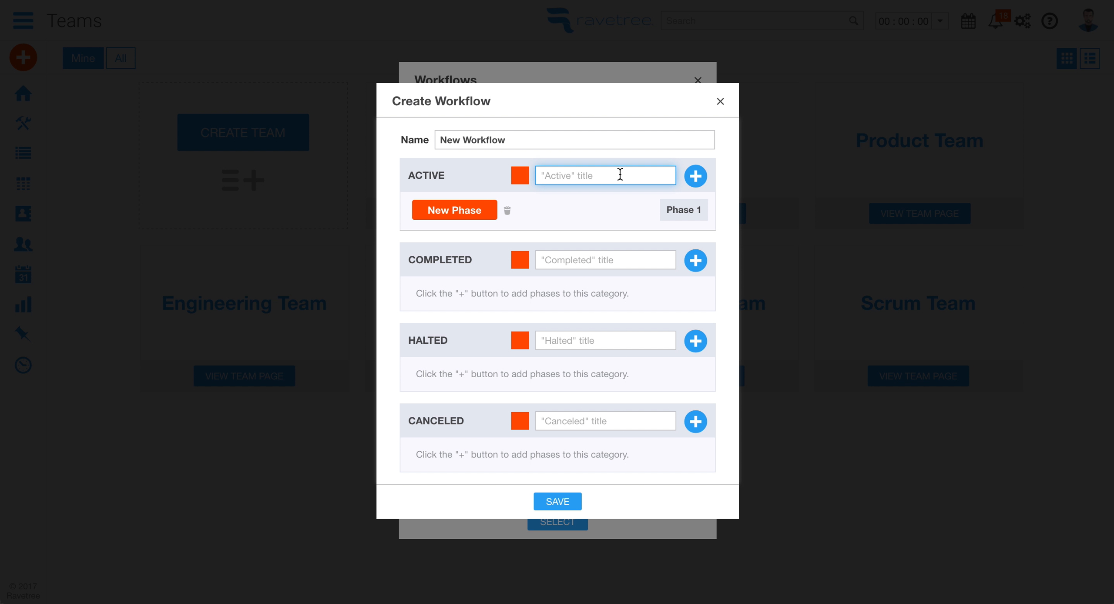
Add a dark blue active phase called 'Another phase'
text(Another phas)
click(520, 175)
click(517, 216)
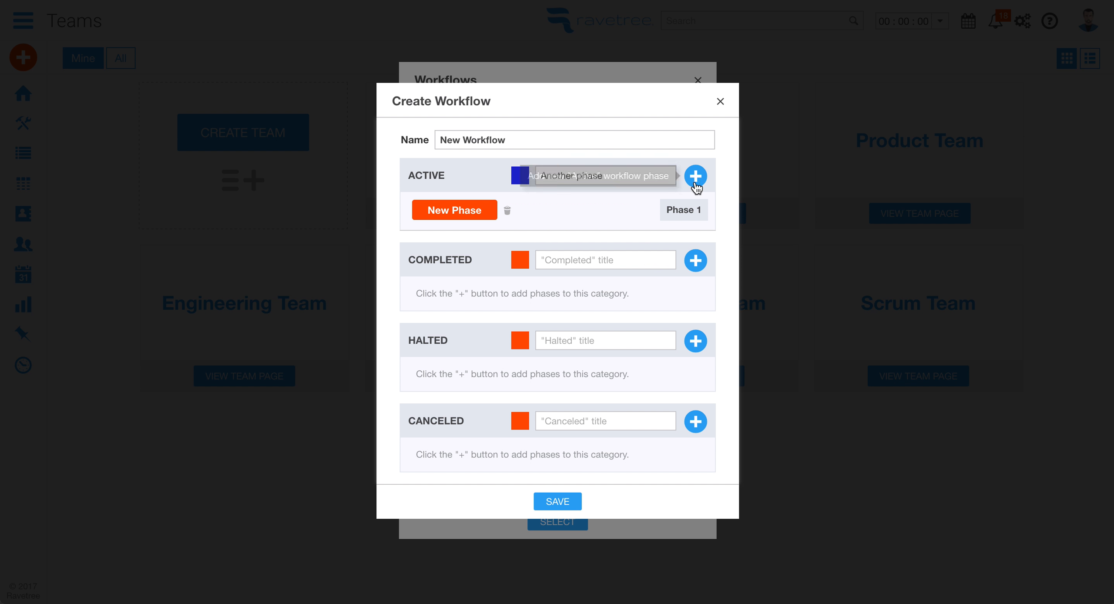
click(695, 176)
Add a green 'Yet another phase' active phase and move it to the top
click(565, 155)
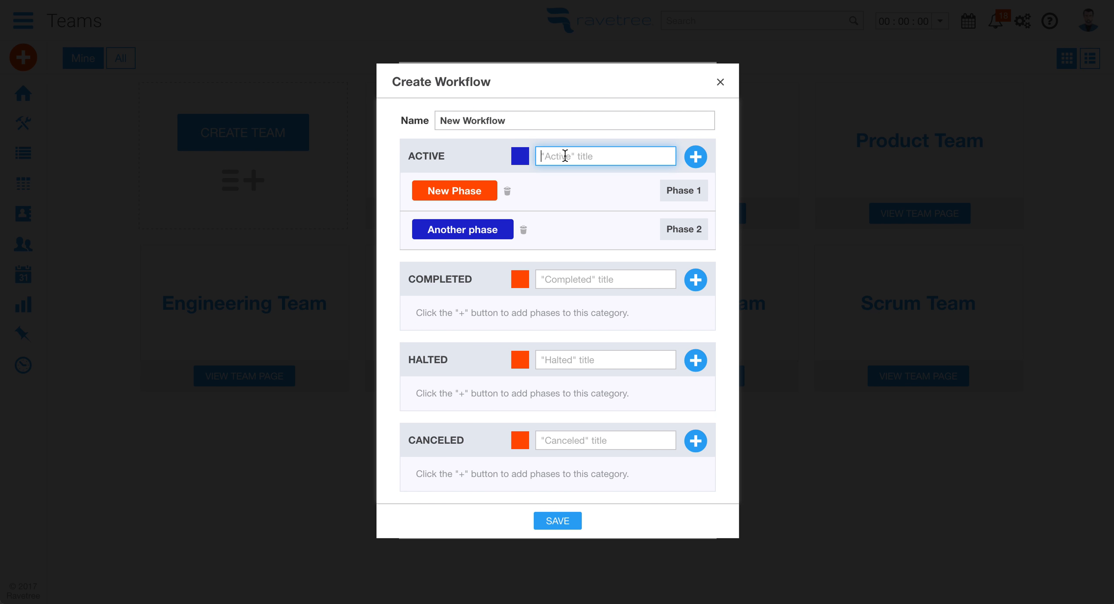
text(Yet another phase)
click(520, 156)
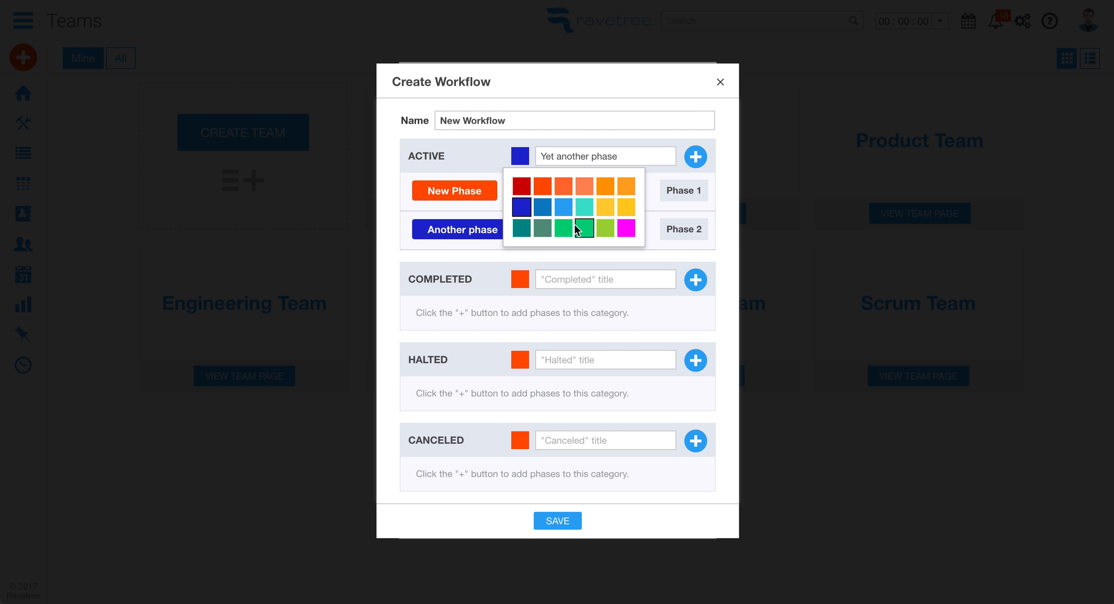
click(577, 230)
click(696, 157)
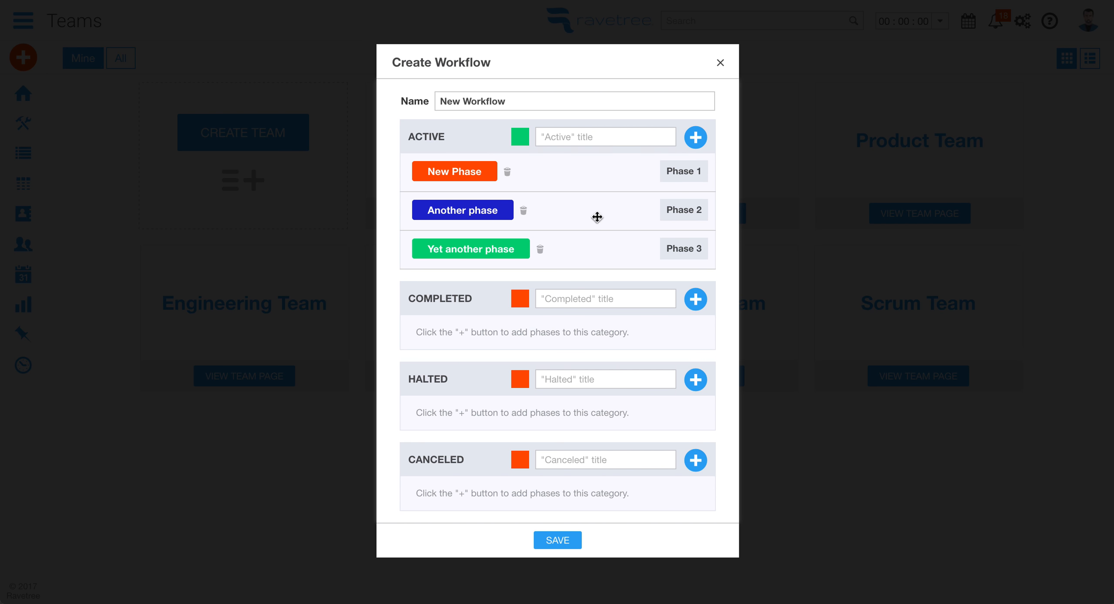
drag(590, 249, 588, 167)
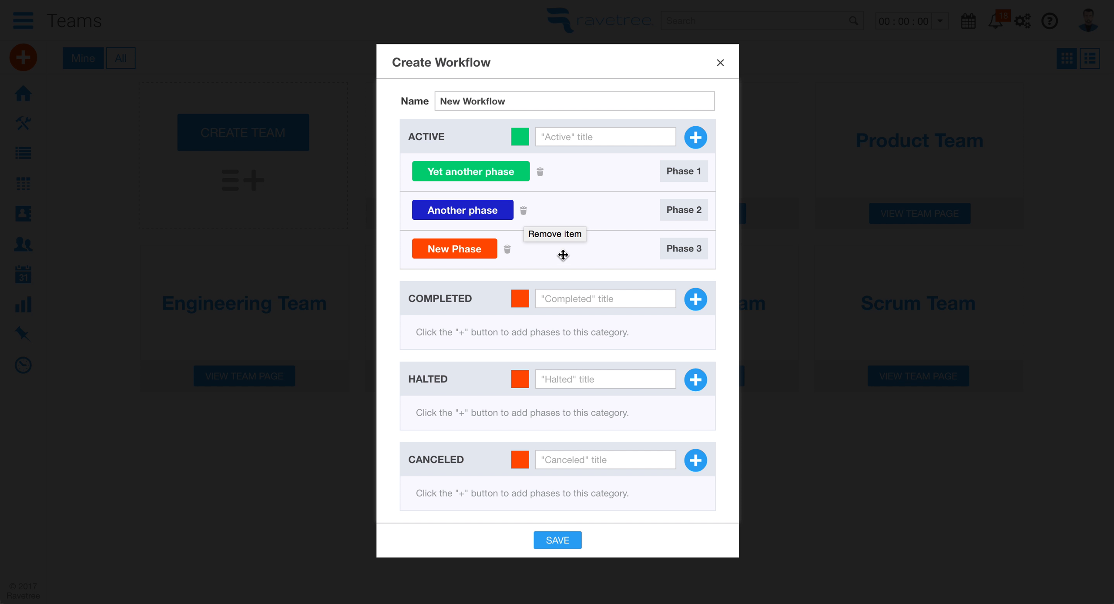
click(567, 305)
Add a teal completed phase named 'Done'
text(Done)
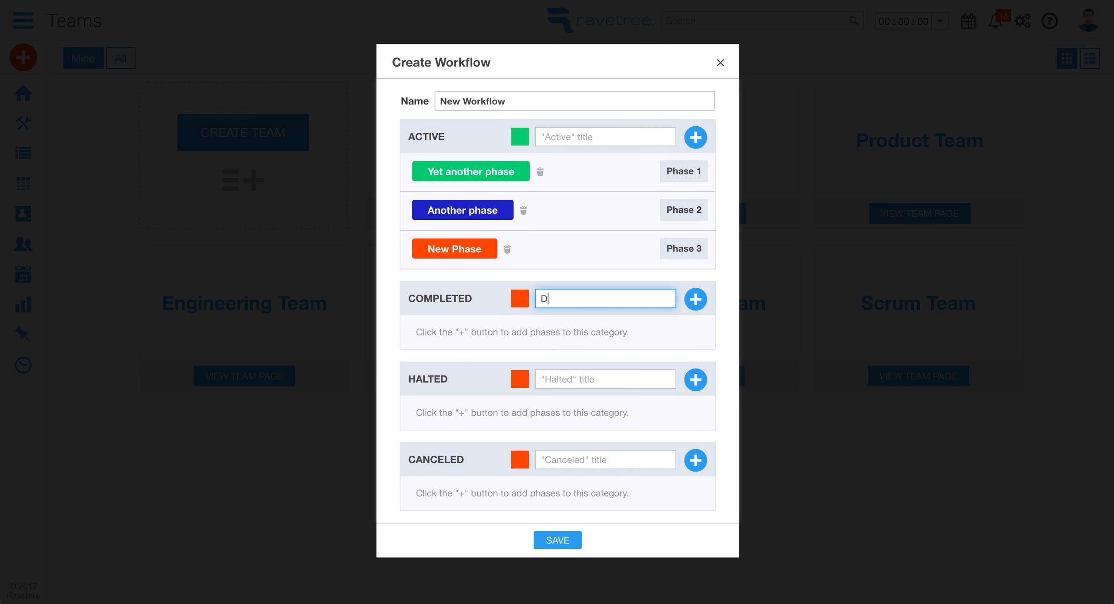
click(520, 300)
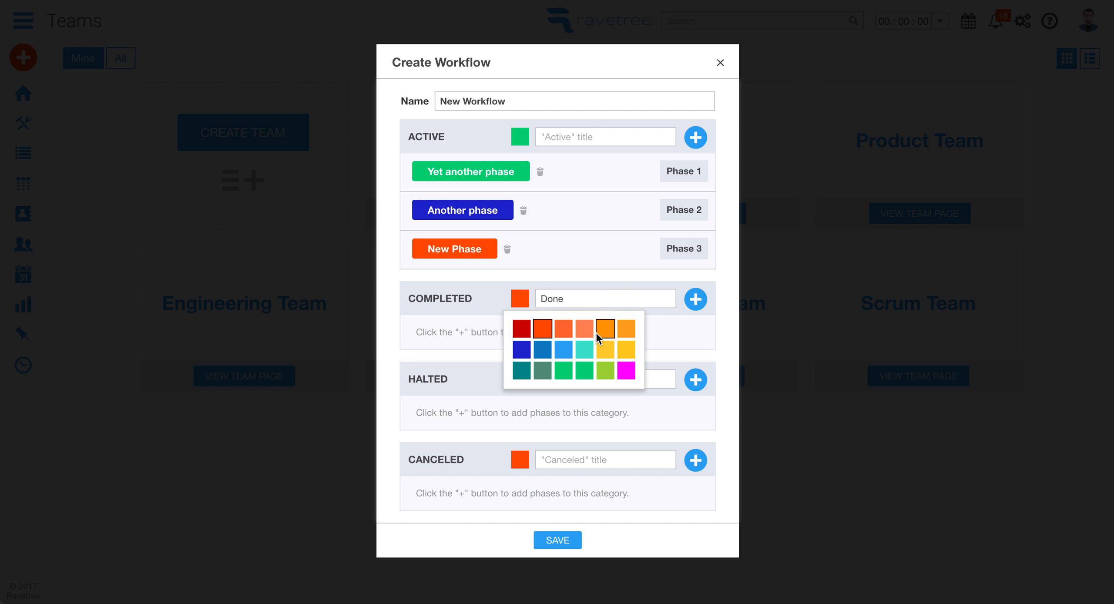
click(584, 350)
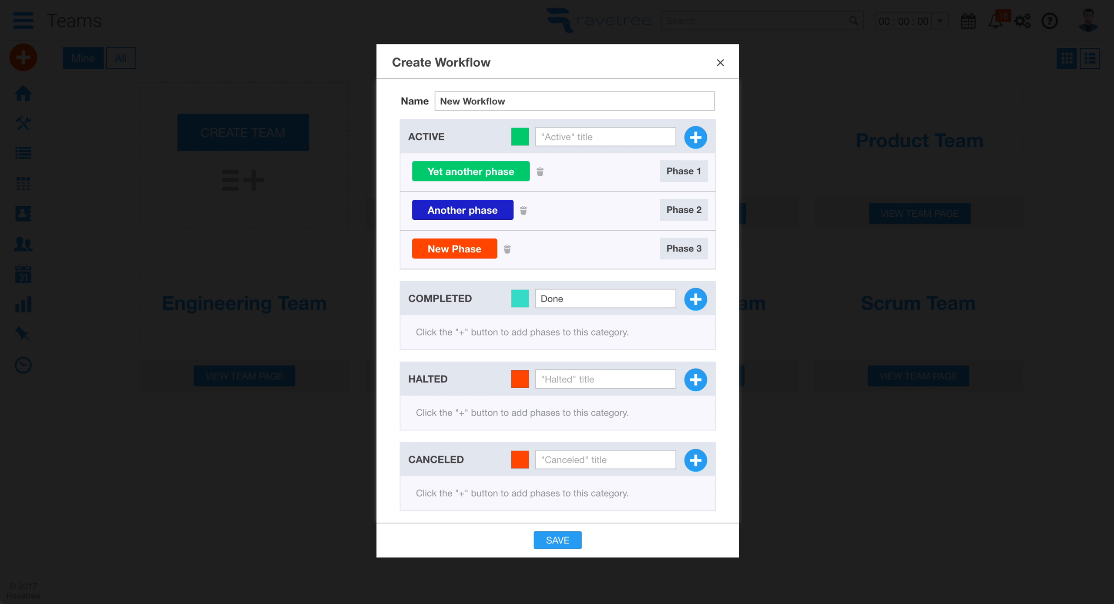
click(695, 299)
Add a magenta halted phase named 'Stopped'
click(569, 377)
text(Sto)
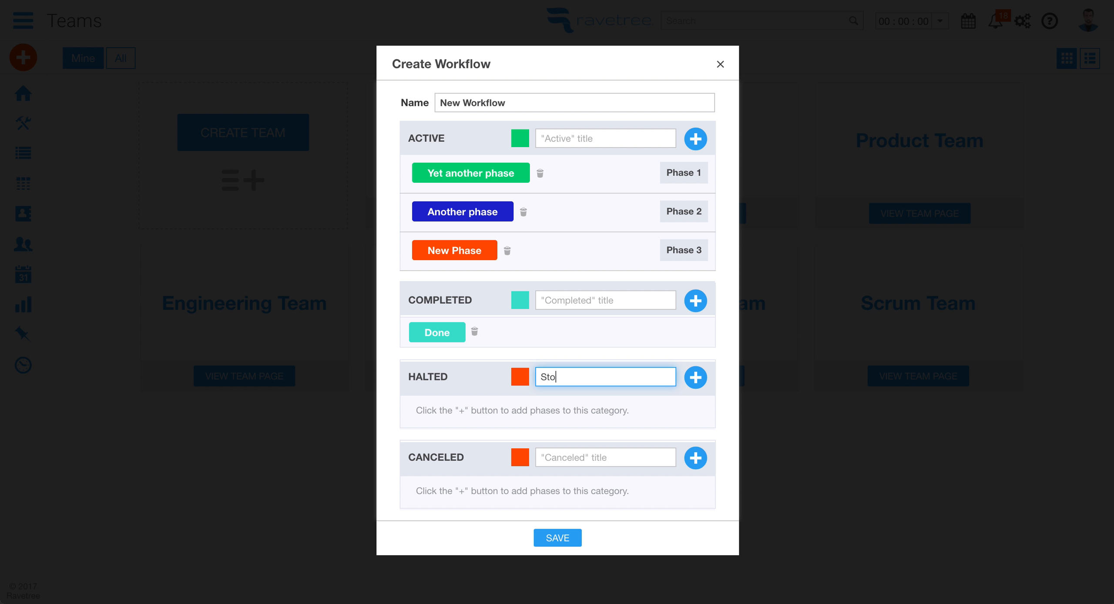
text(pped)
click(520, 380)
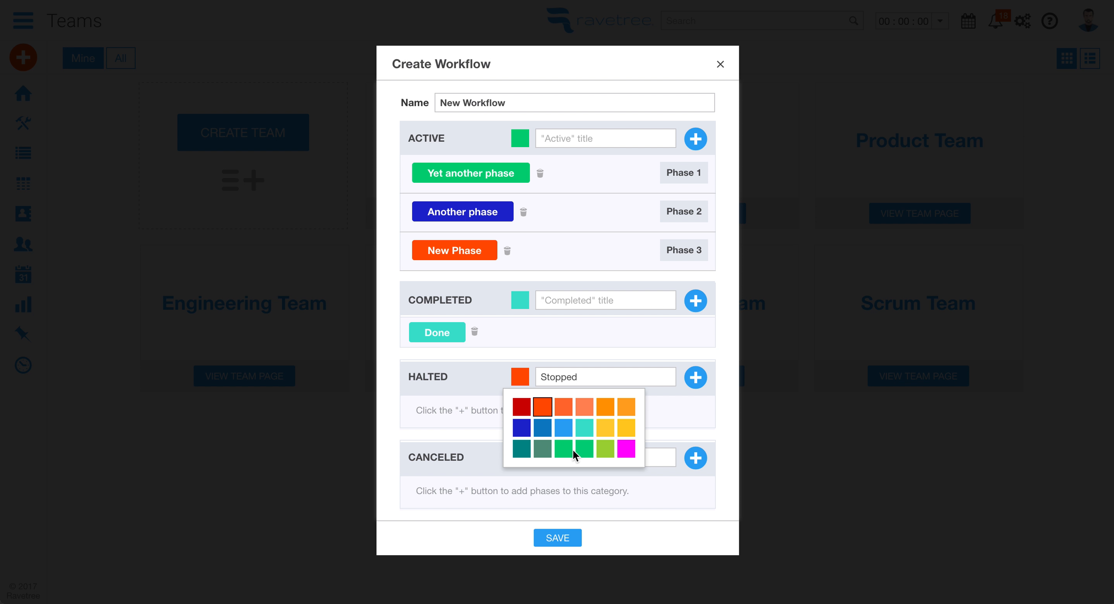
click(626, 448)
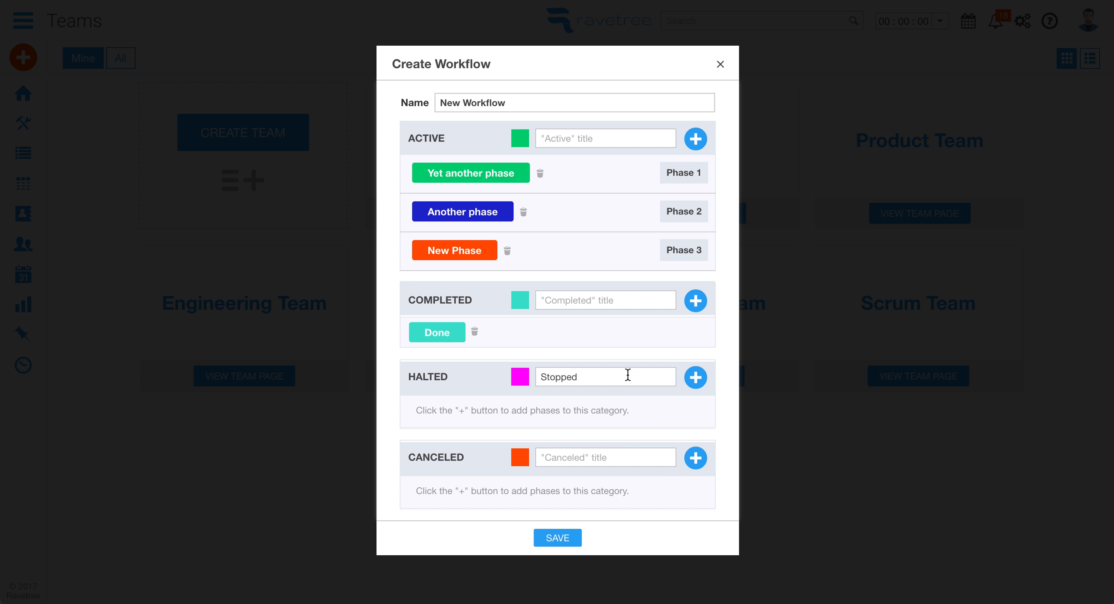
click(696, 382)
Add a dark red canceled phase named 'Canceled'
click(555, 457)
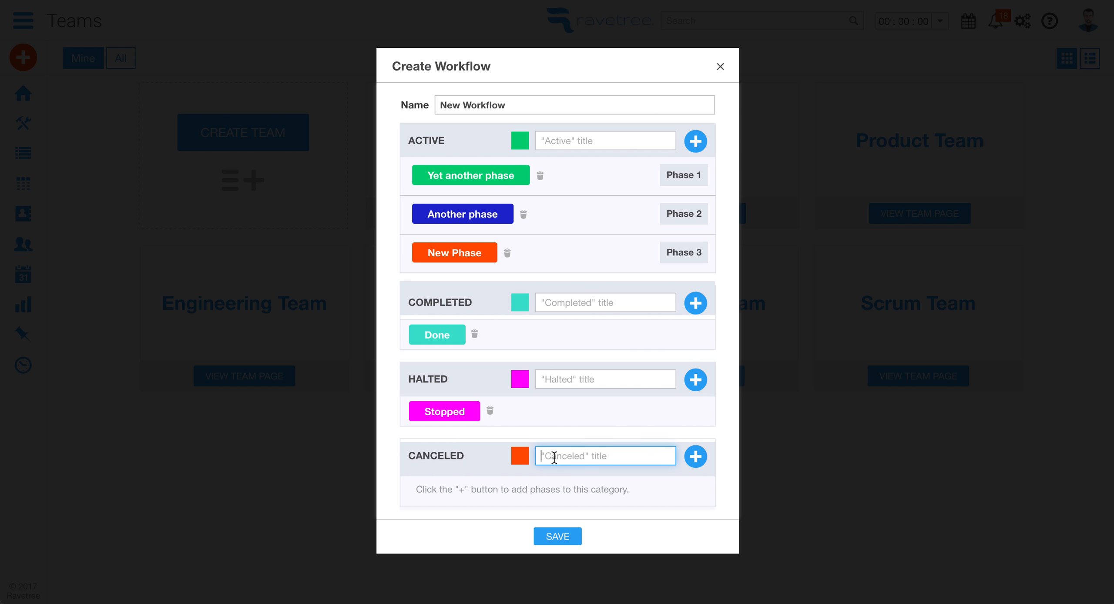
text(Canceled)
click(520, 456)
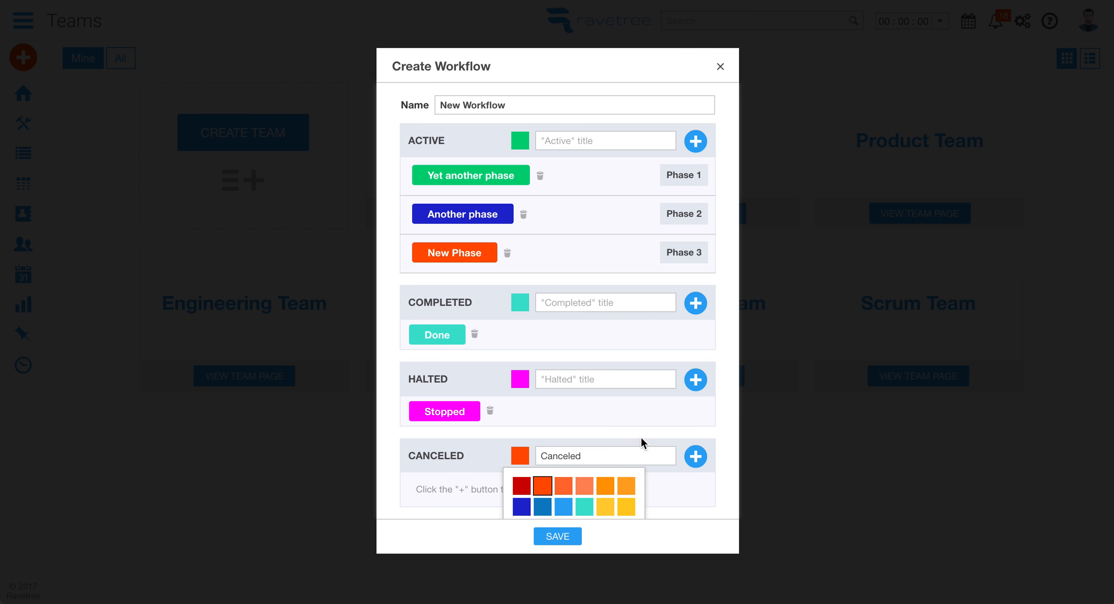
click(522, 487)
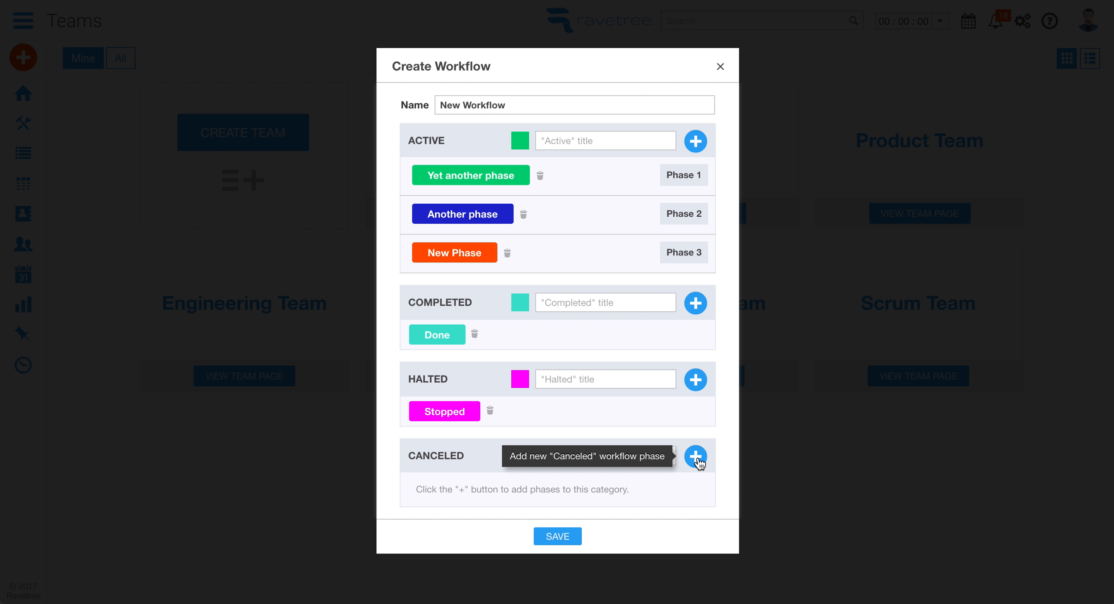
click(696, 458)
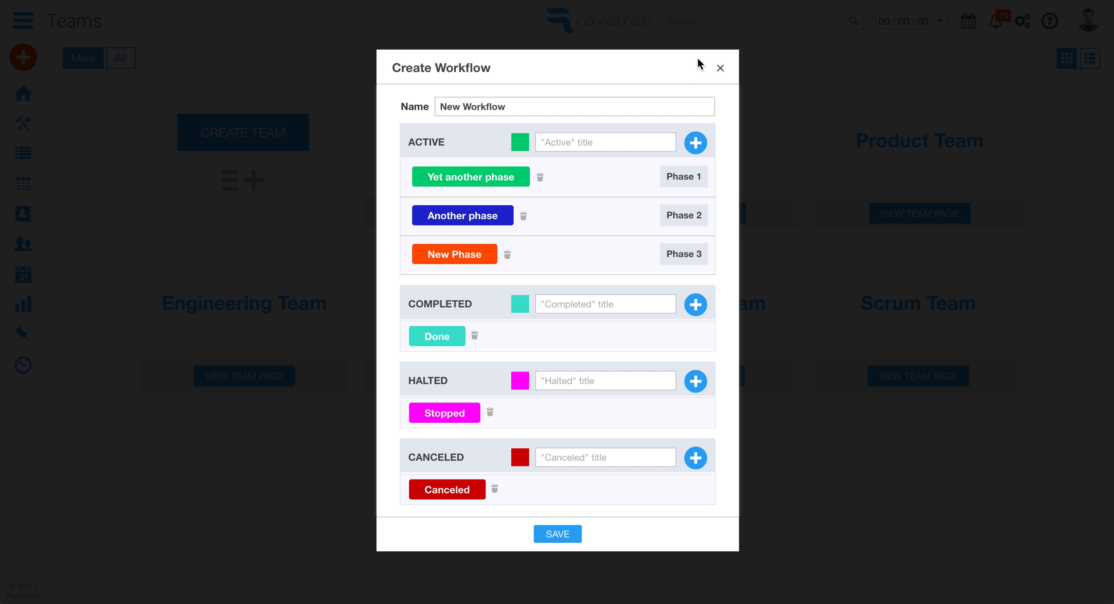
Close both the Create Workflow and the Workflows dialogs
click(723, 68)
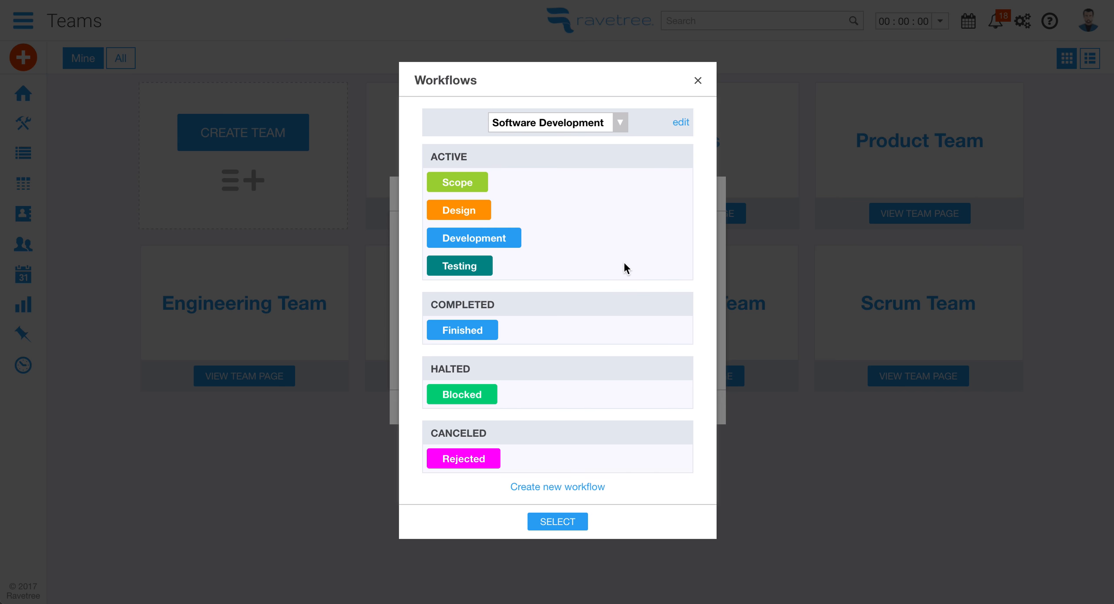
click(698, 81)
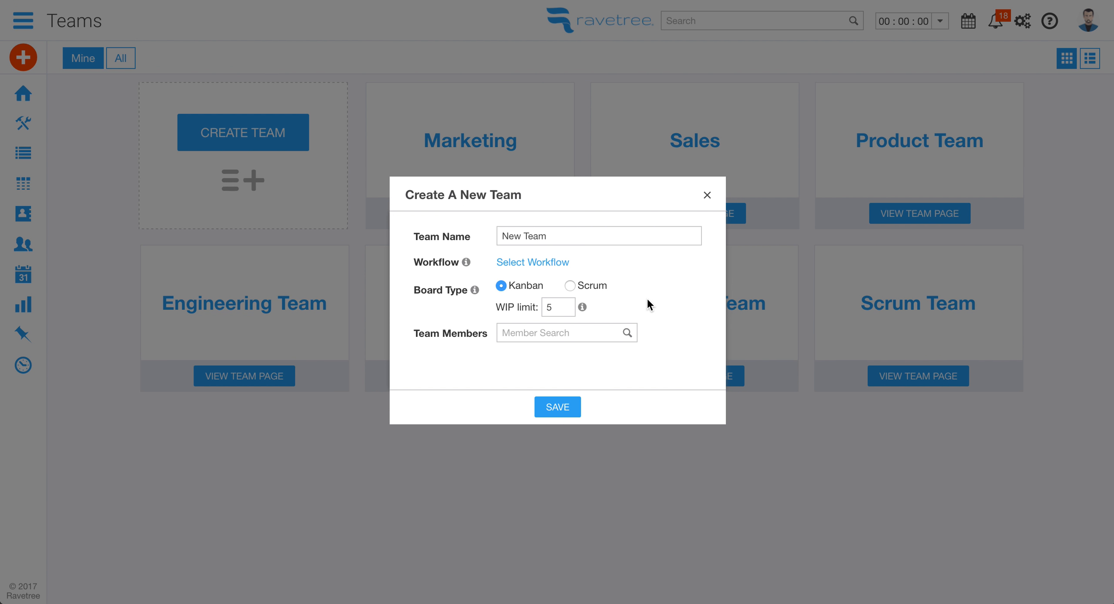
Add a person found by searching 'a' to the team, then open the Engineering Team page
click(530, 333)
text(a)
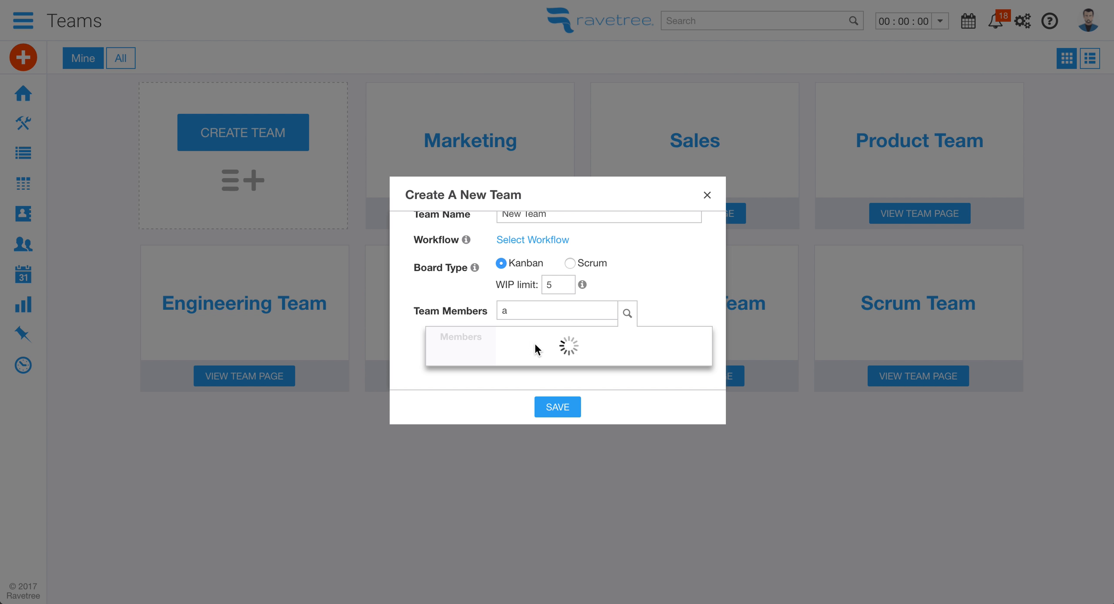
click(511, 335)
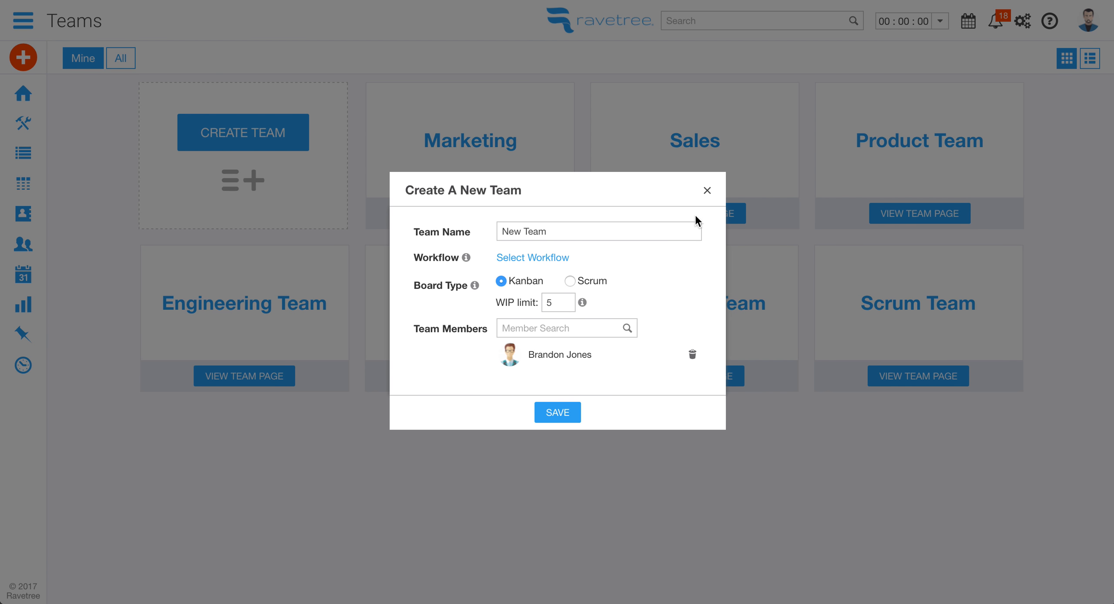
click(707, 191)
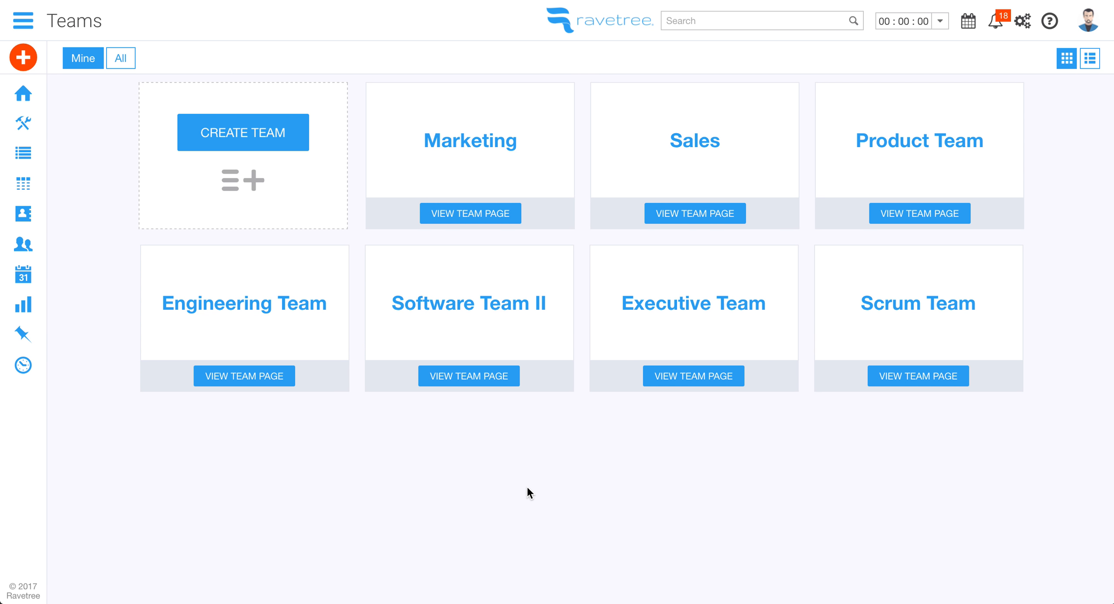
click(236, 379)
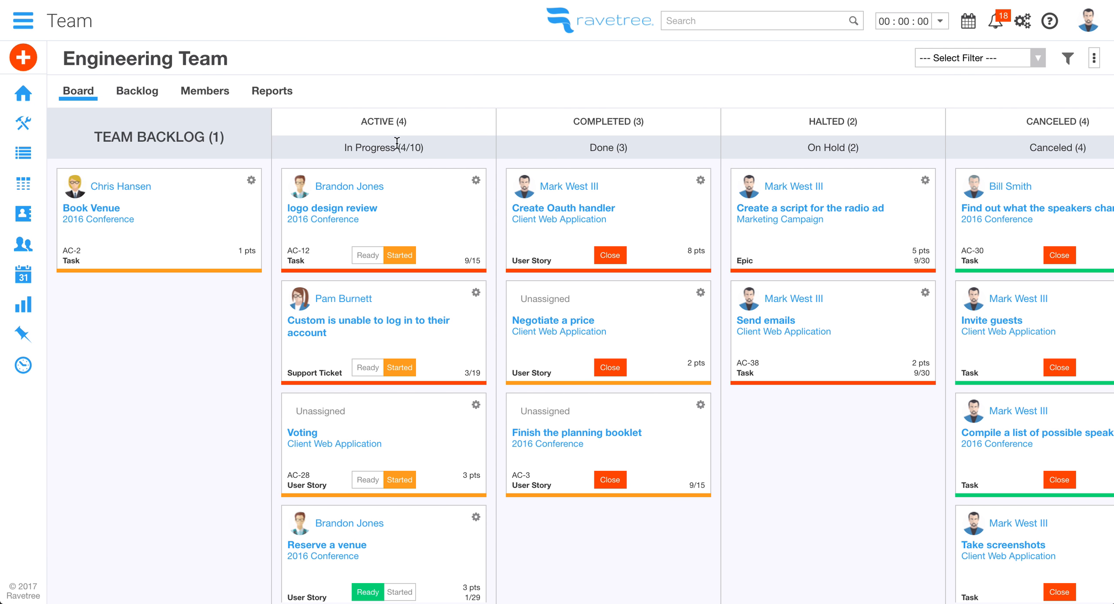
mouse_move(403, 143)
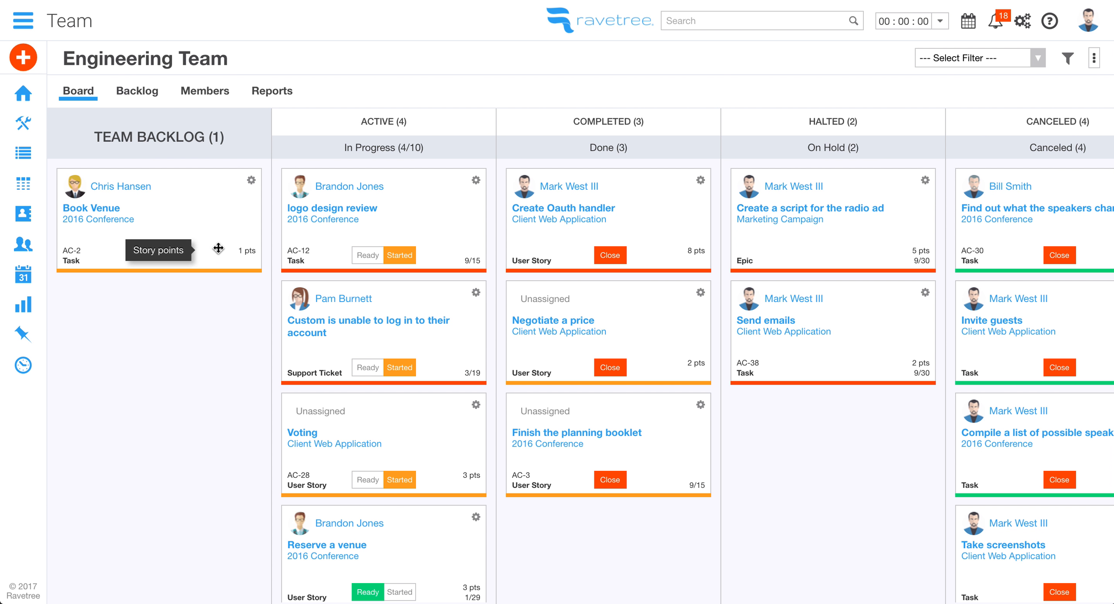
mouse_move(238, 239)
mouse_down()
mouse_move(443, 246)
mouse_move(257, 243)
mouse_up()
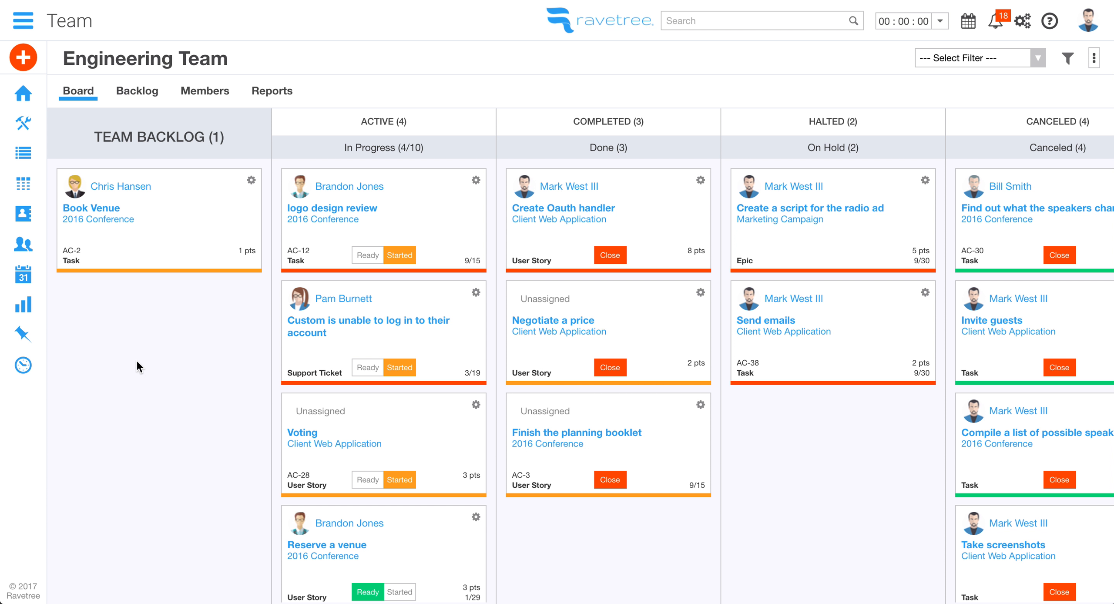
Assign the Book Venue card to another team member and glance at the radio ad card's options
mouse_move(208, 195)
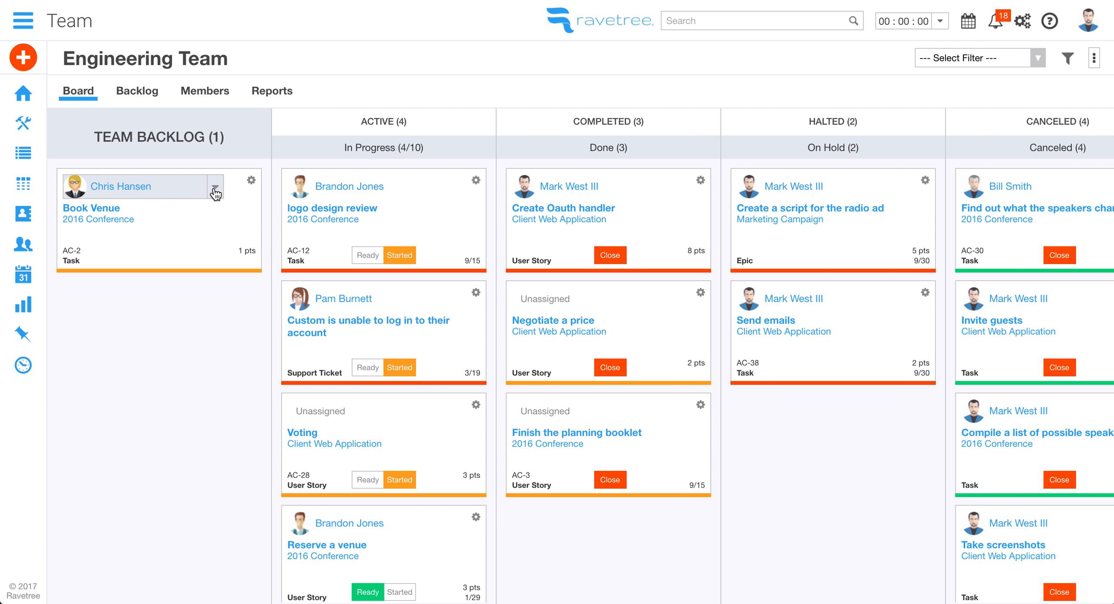
click(215, 193)
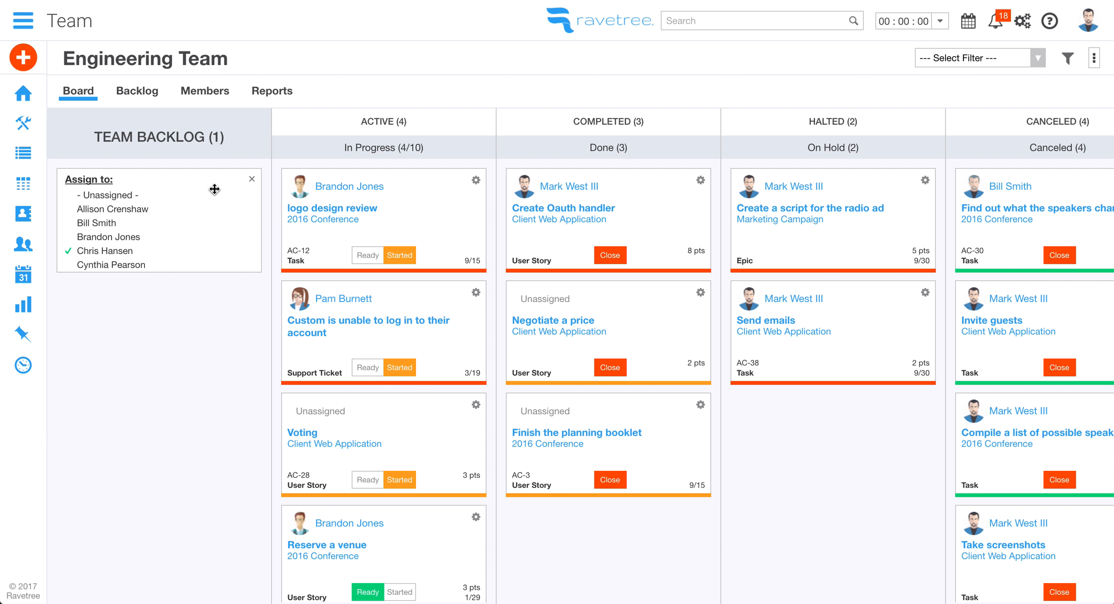
click(140, 211)
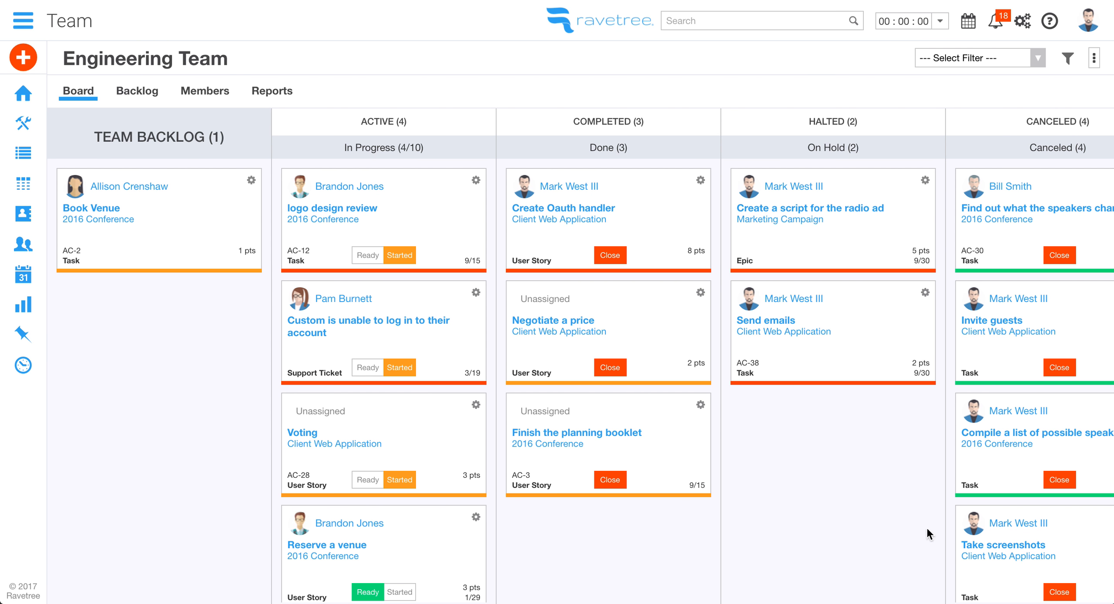
click(926, 182)
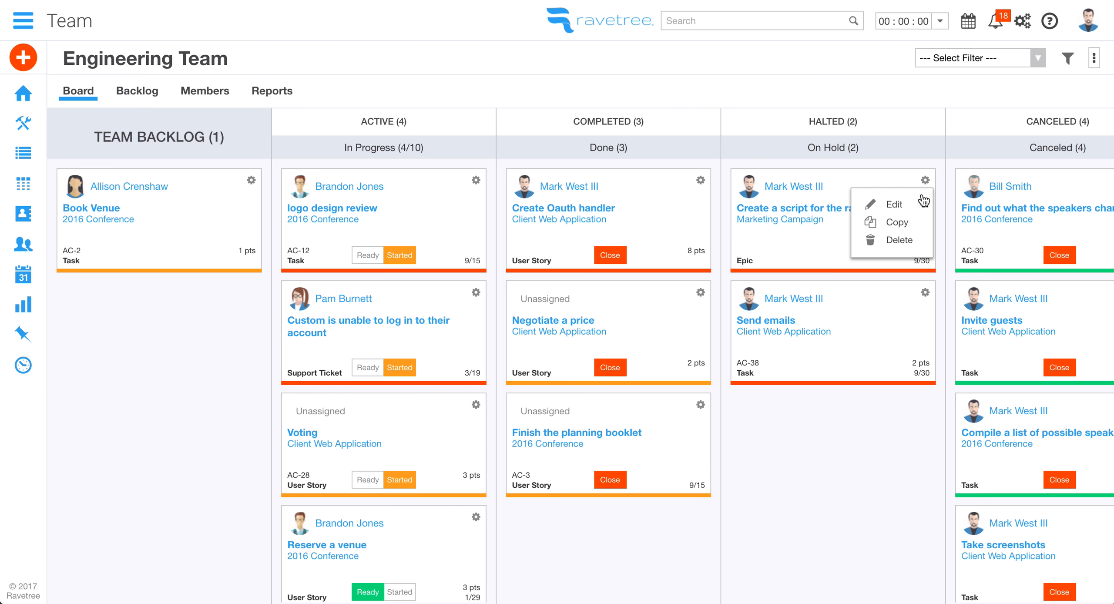
click(926, 182)
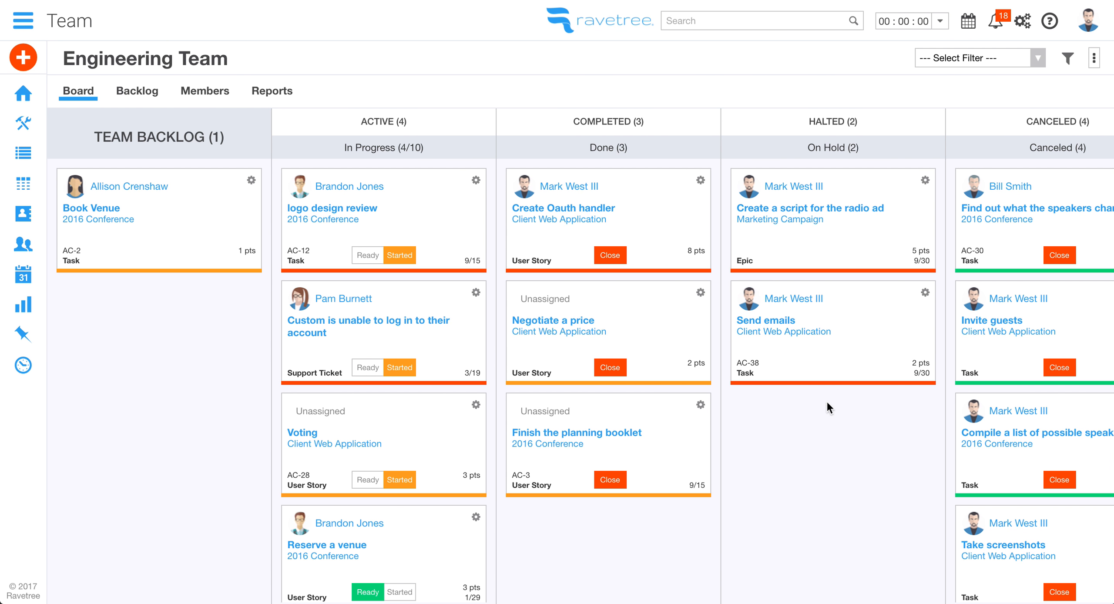
Open the team filters panel and load the My Work Items saved filter
scroll(421, 537, down, 1)
scroll(421, 537, up, 1)
scroll(421, 537, right, 2)
scroll(421, 537, left, 2)
click(1069, 61)
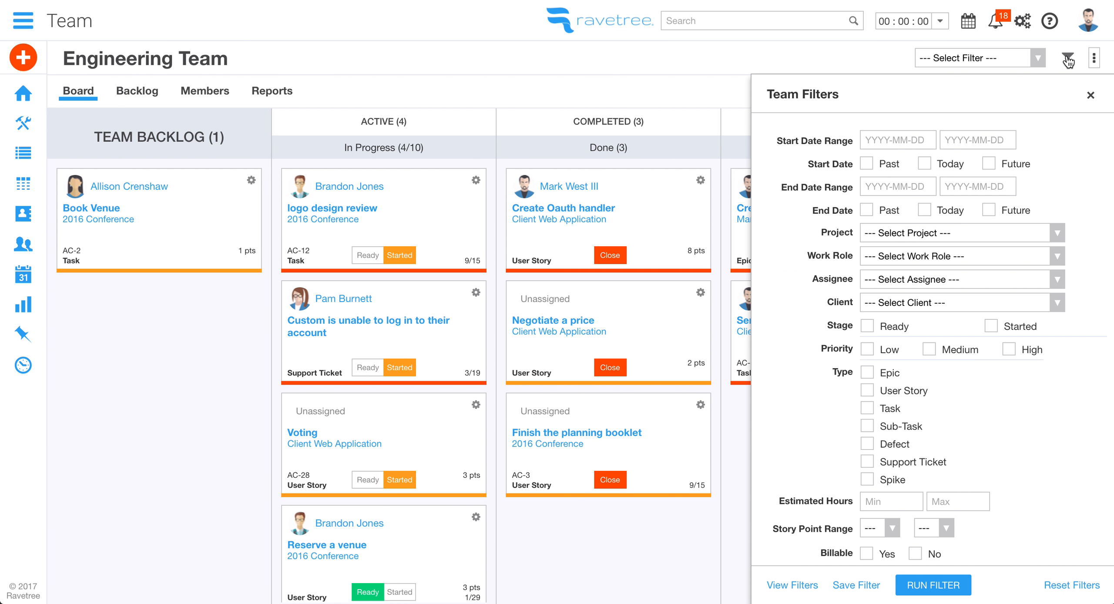
scroll(900, 436, down, 2)
scroll(901, 437, up, 2)
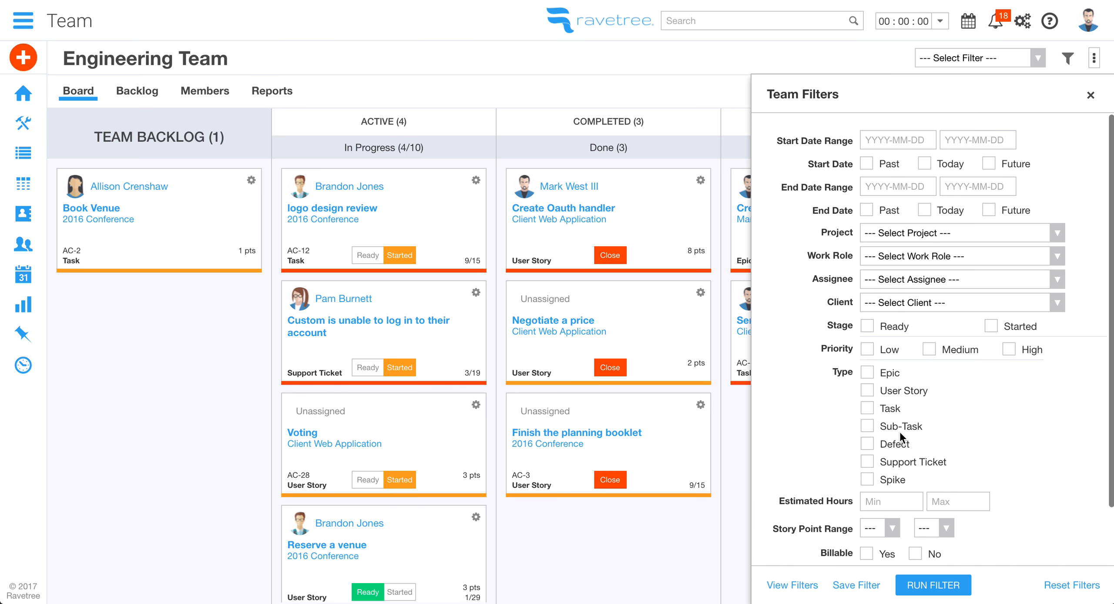
click(791, 586)
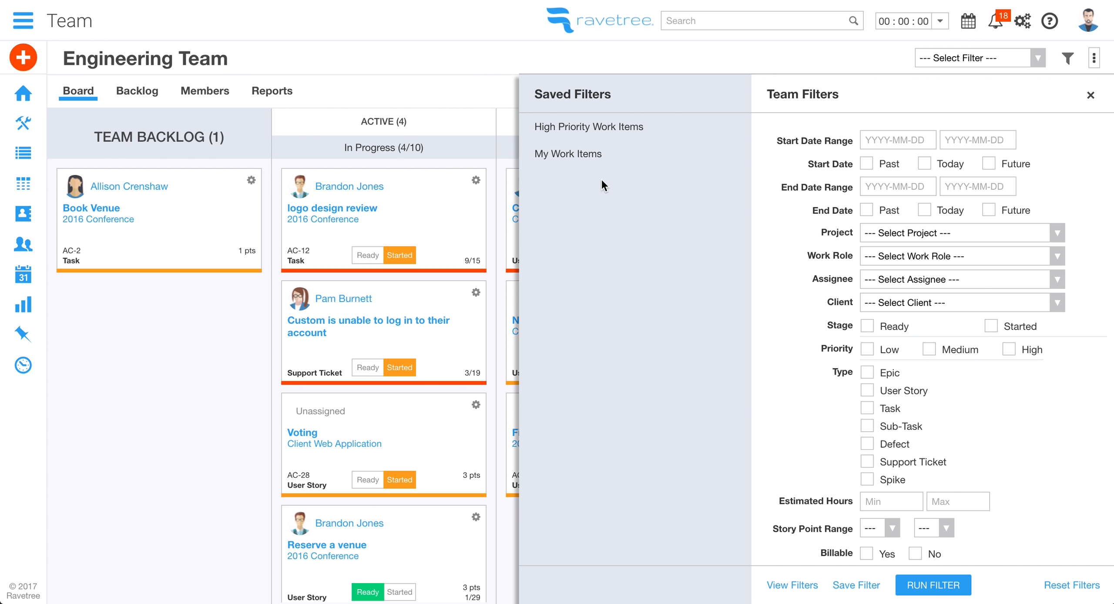
click(588, 157)
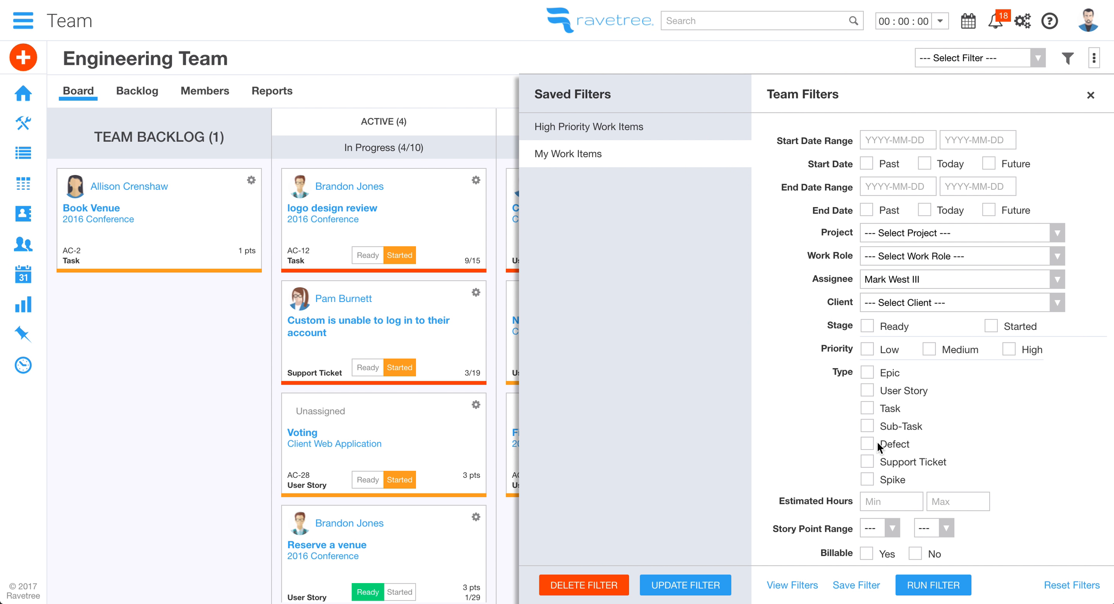
Apply the High Priority Work Items filter to the board
click(597, 130)
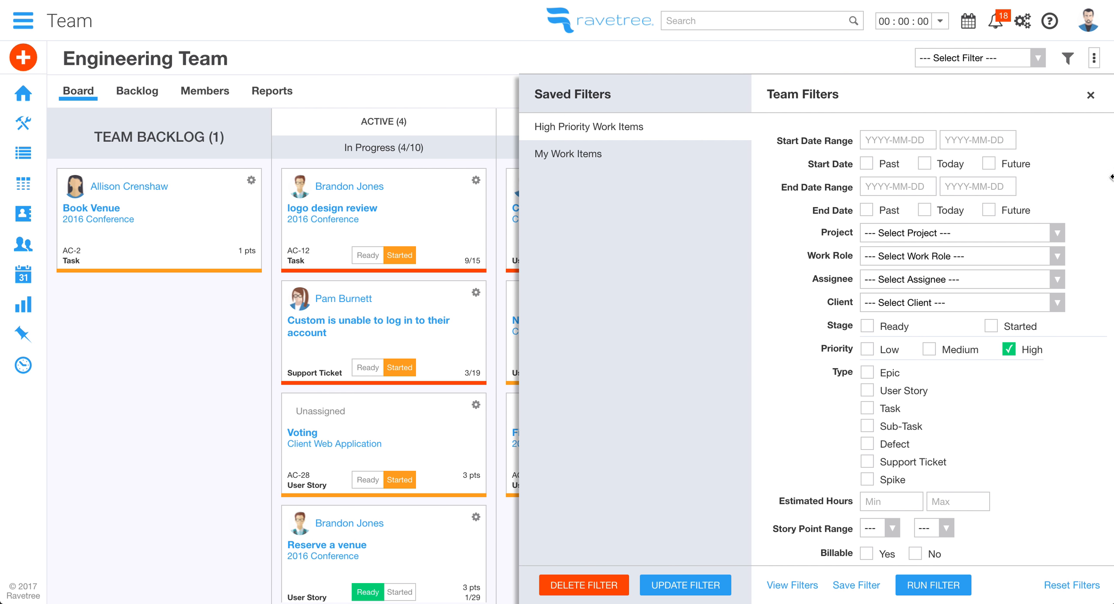
click(1091, 95)
click(1004, 63)
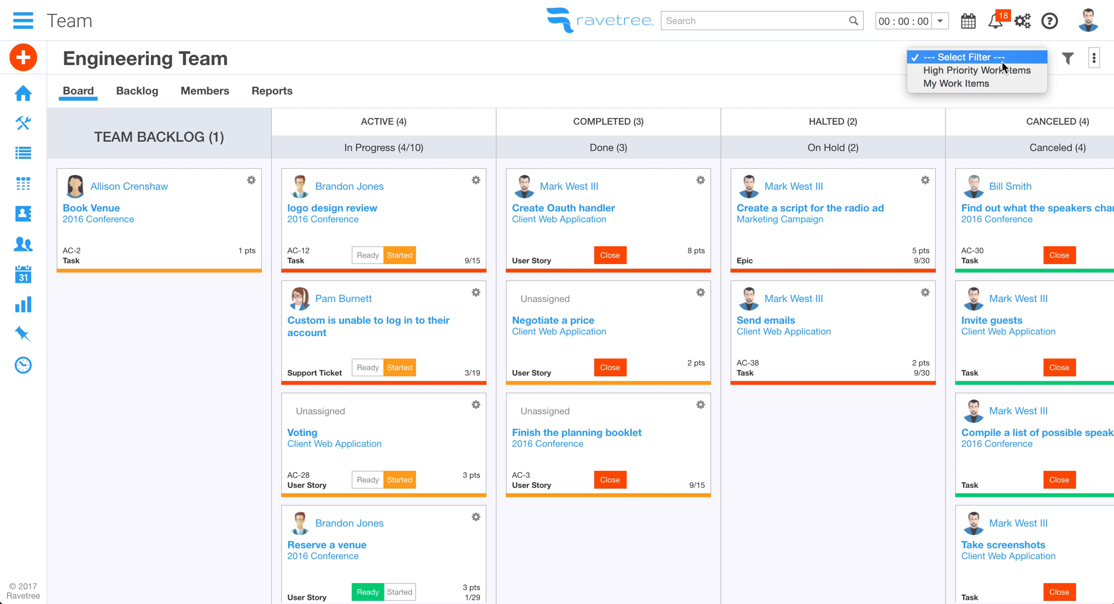
click(999, 72)
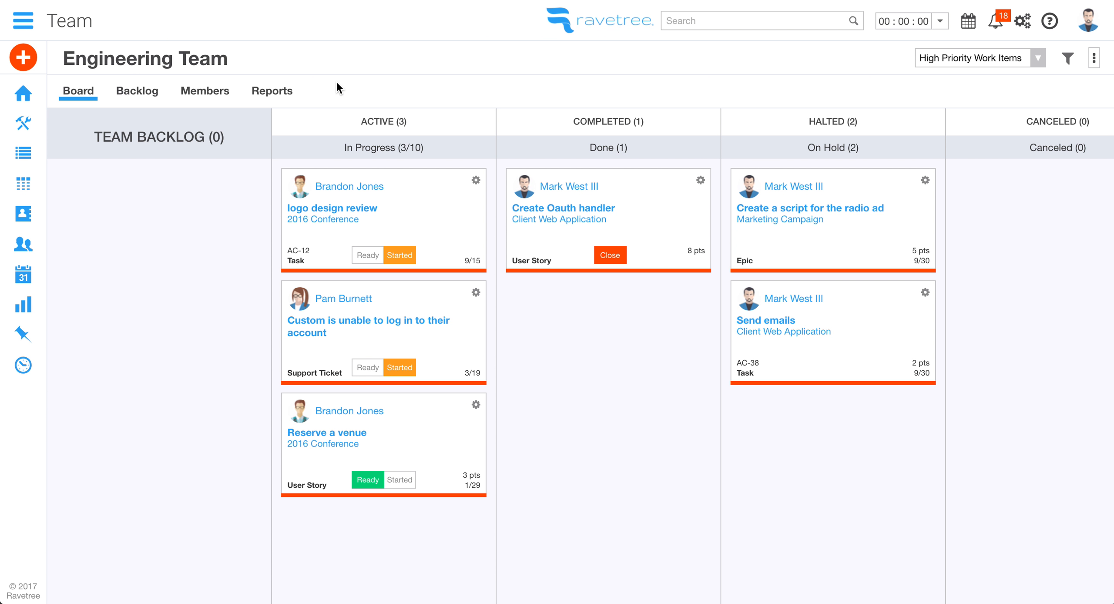
In the backlog, move AC-5 above AC-6 and Big Idea 2016 above 2016 Conference
click(138, 92)
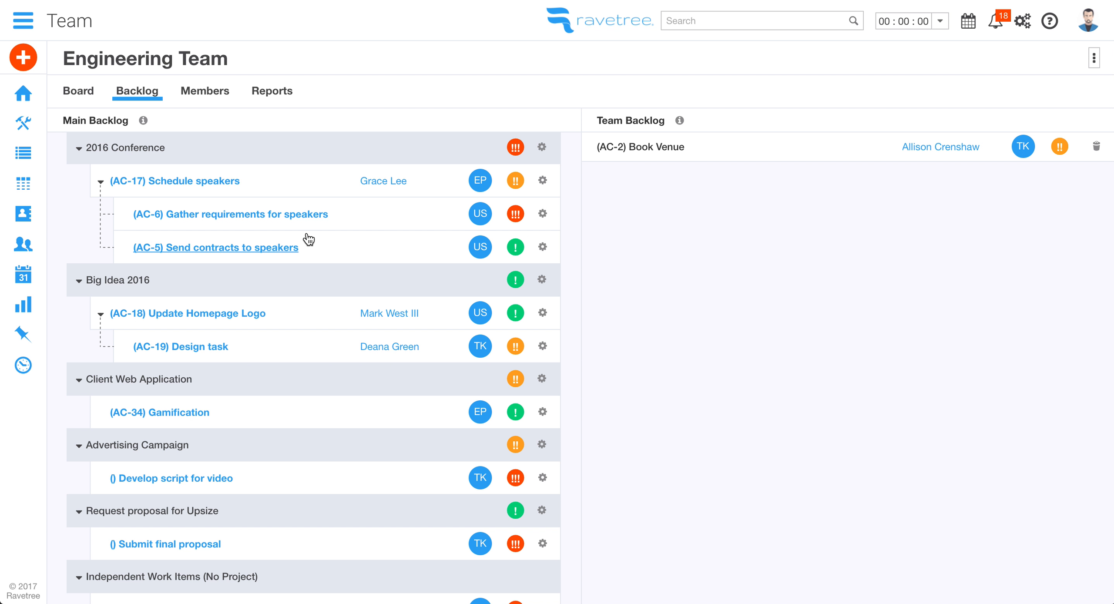
scroll(313, 328, down, 3)
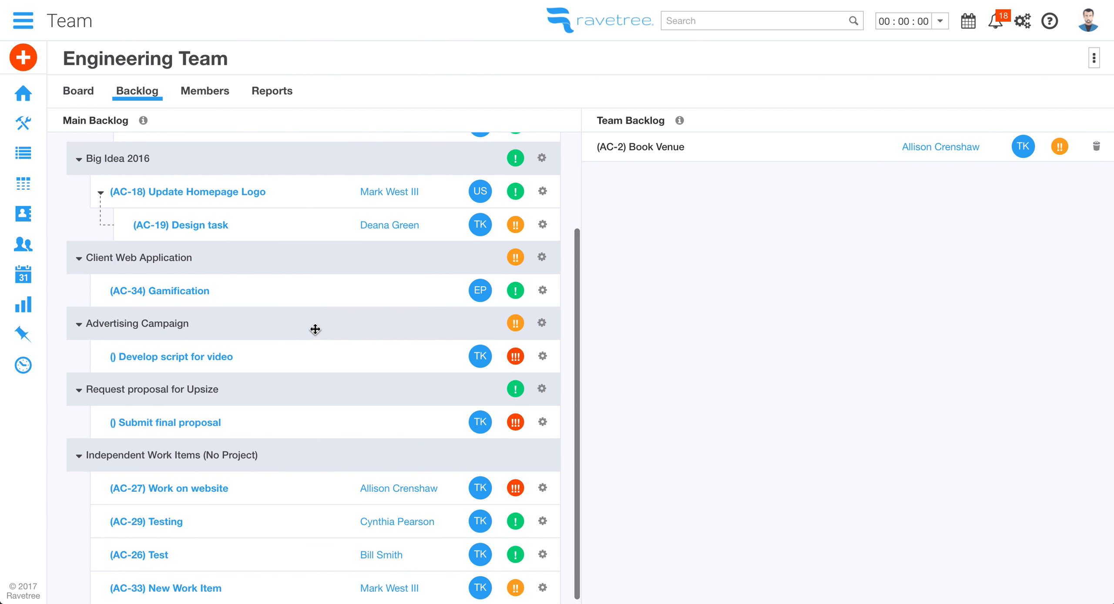
scroll(315, 329, up, 3)
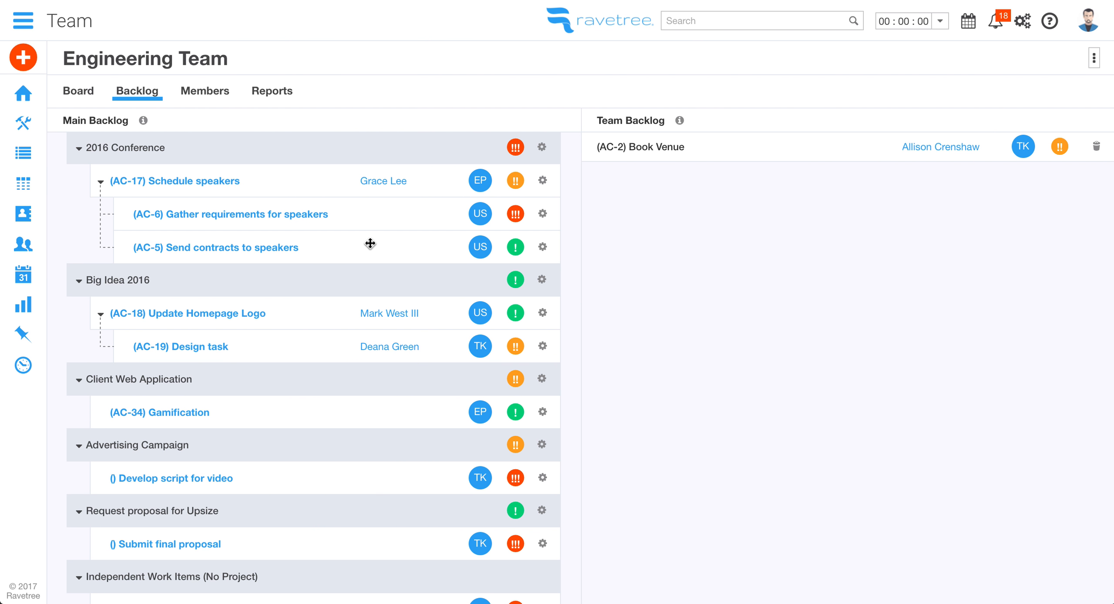
drag(370, 242, 369, 214)
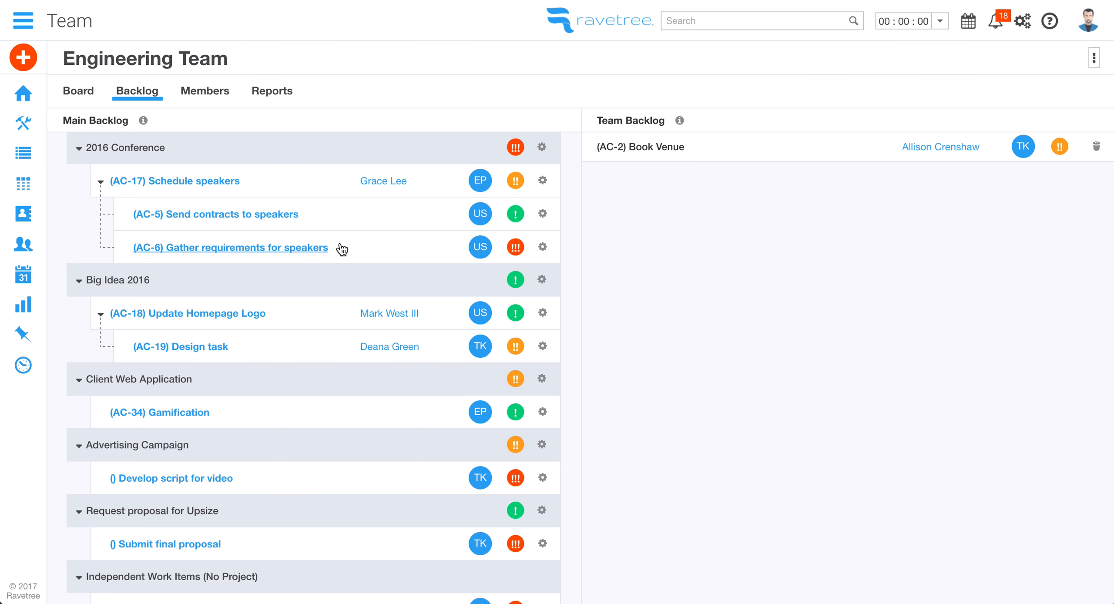
drag(309, 272, 311, 136)
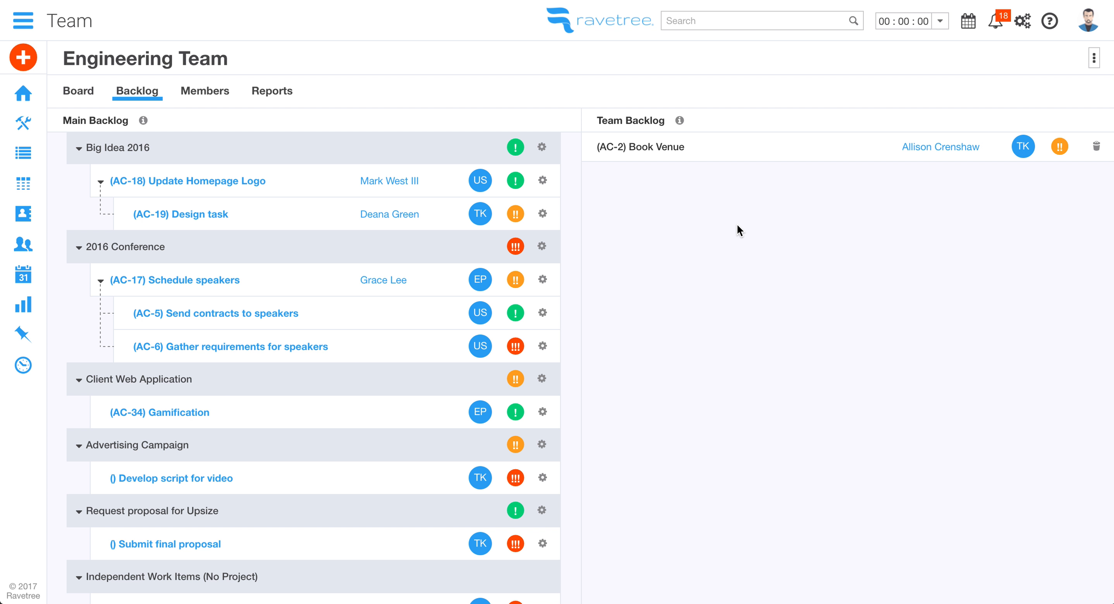
mouse_move(423, 300)
mouse_down()
mouse_move(530, 294)
mouse_move(890, 219)
mouse_move(654, 286)
mouse_move(422, 303)
mouse_up()
View the Engineering Team's Members tab, then its Reports tab
click(215, 91)
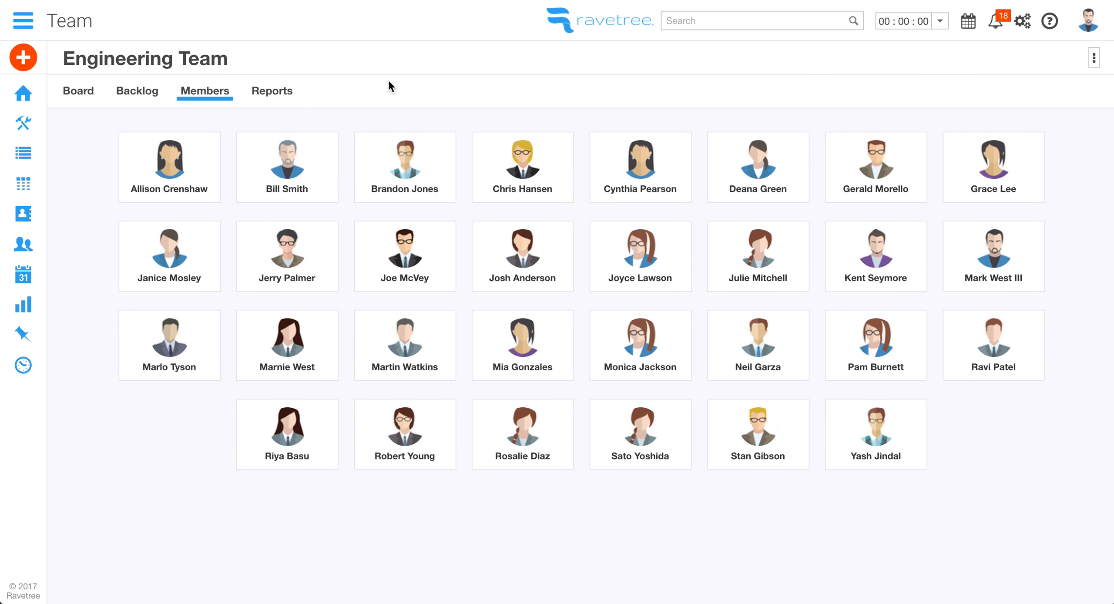
click(283, 92)
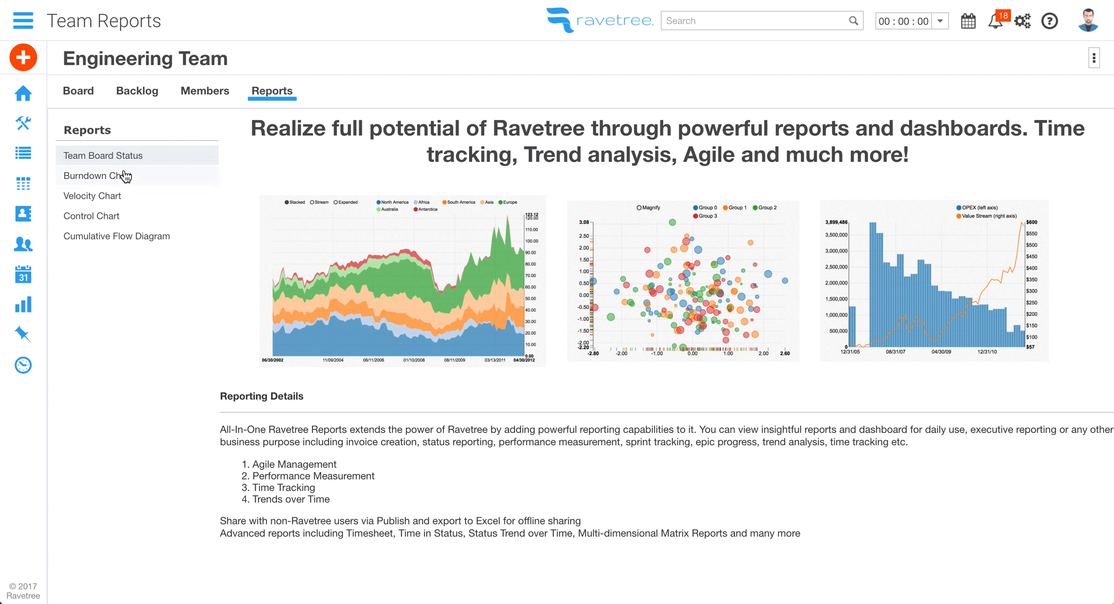